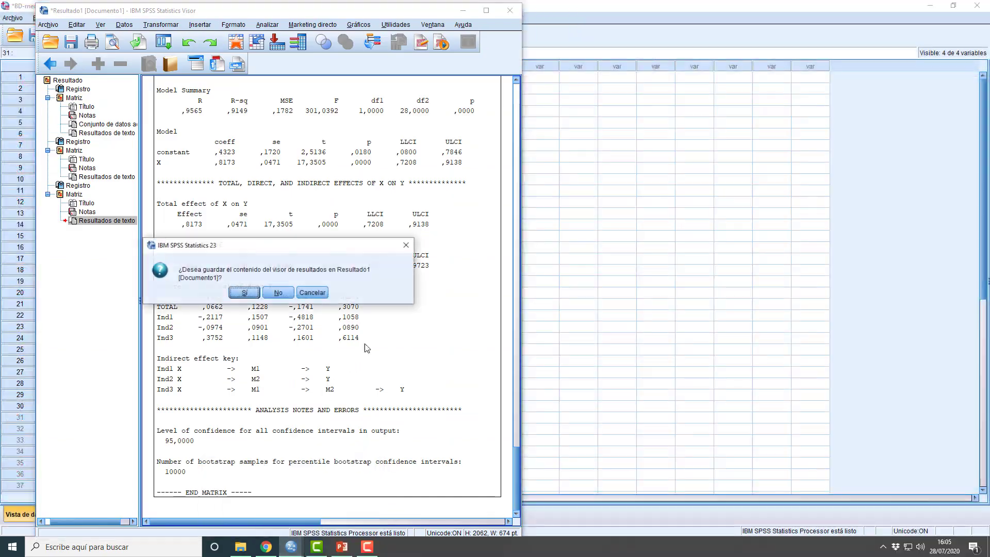
Dismiss the save prompt for the old results viewer and display the dataset's variable definitions.
{"action": "left_click", "coordinate": [248, 293]}
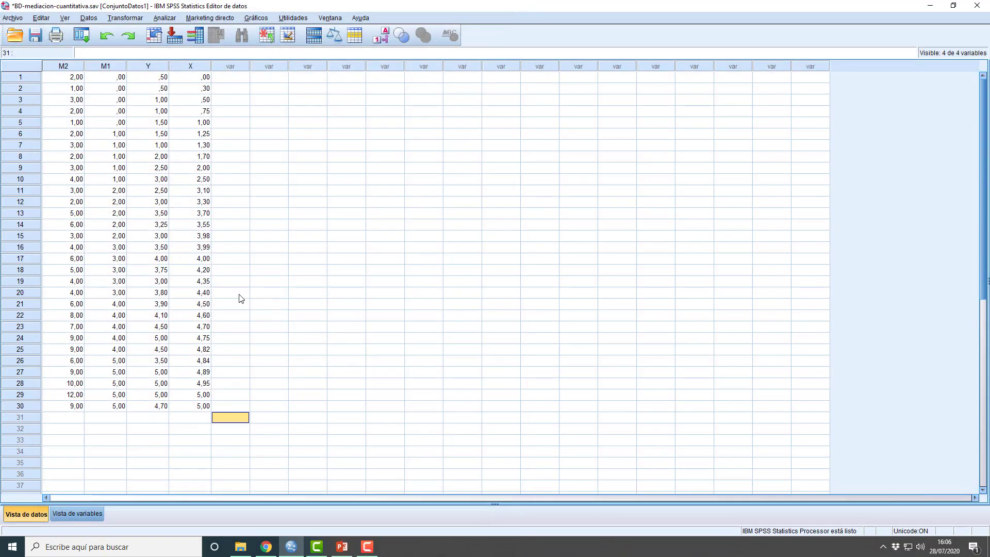
{"action": "left_click", "coordinate": [78, 514]}
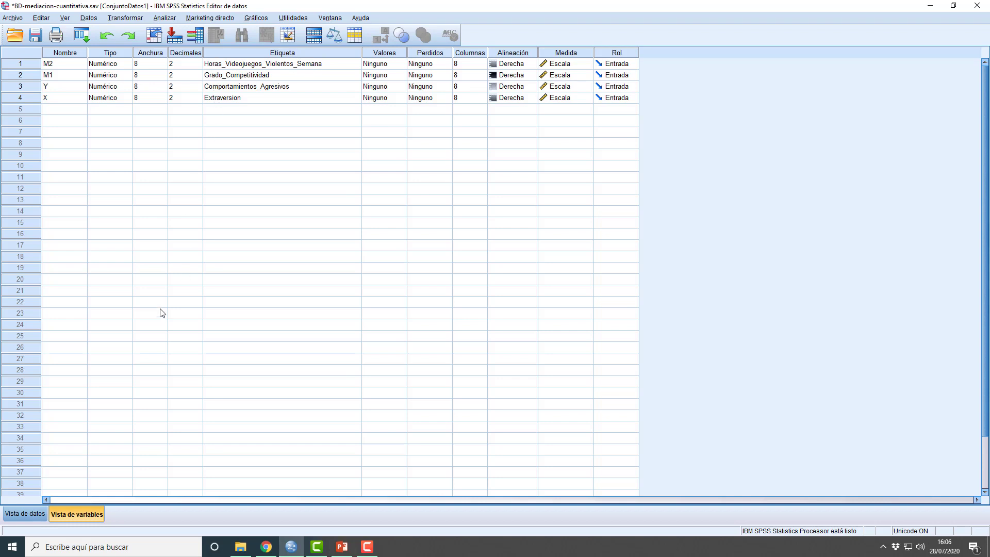
Open the PROCESS v3.5 regression analysis and reset all its settings to their defaults.
{"action": "left_click", "coordinate": [164, 19]}
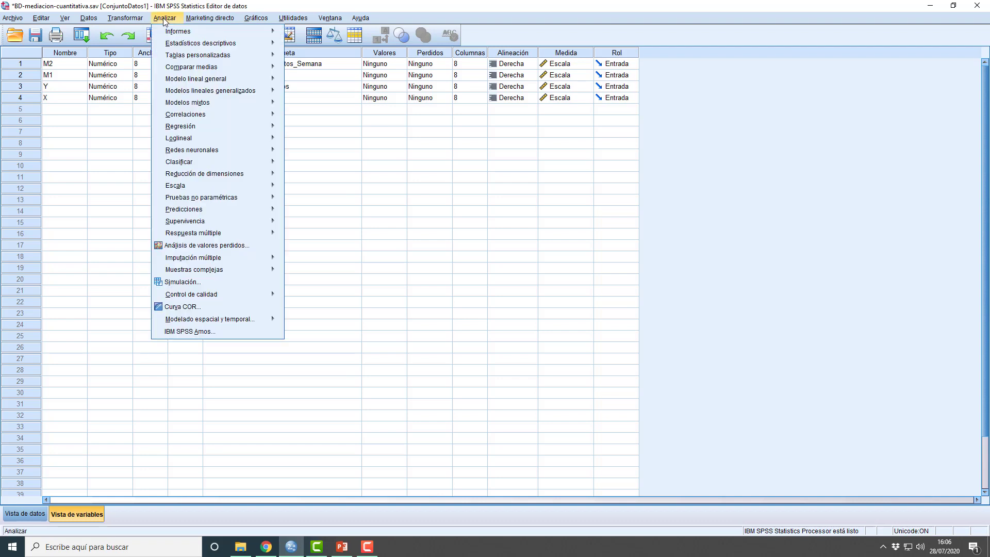
{"action": "mouse_move", "coordinate": [239, 164]}
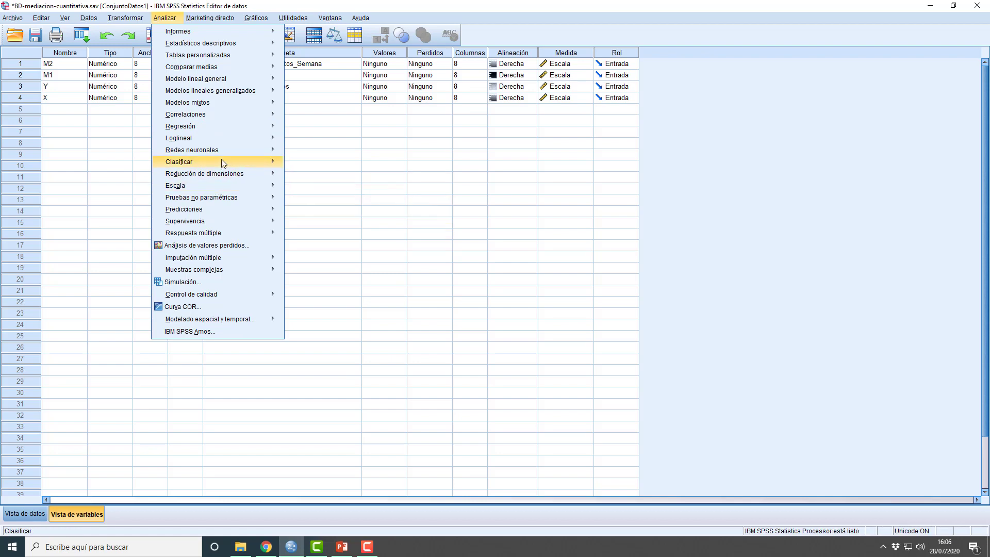
{"action": "mouse_move", "coordinate": [237, 127]}
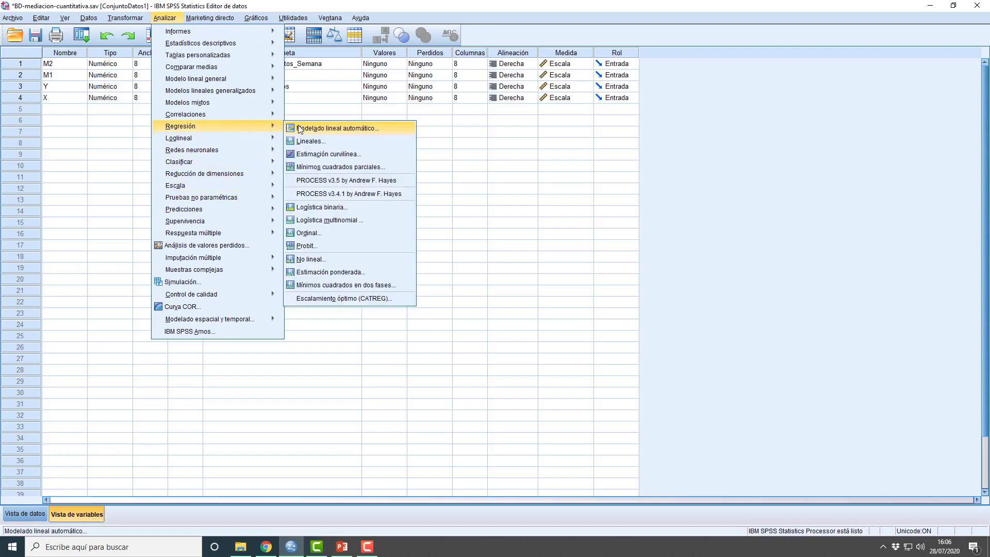
{"action": "left_click", "coordinate": [322, 180]}
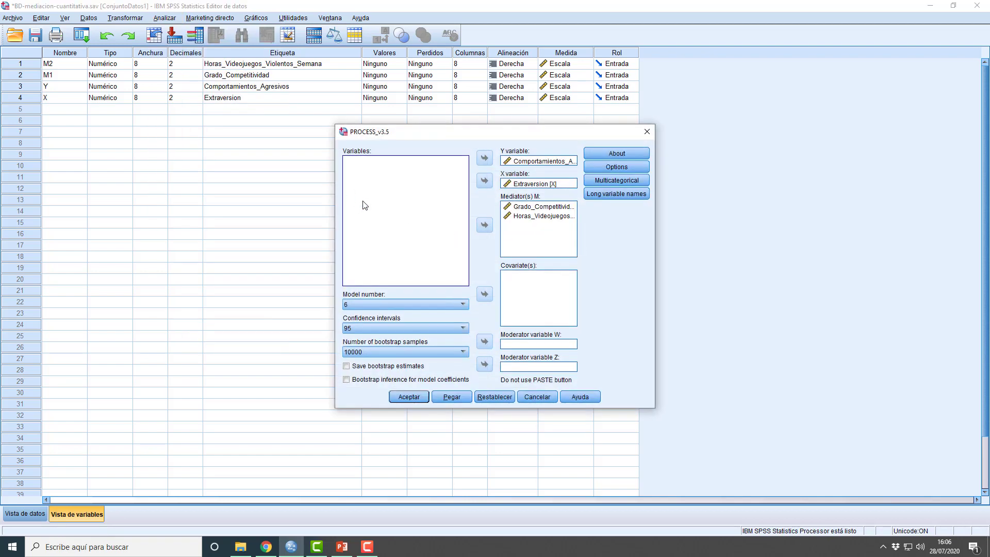
{"action": "left_click", "coordinate": [493, 398]}
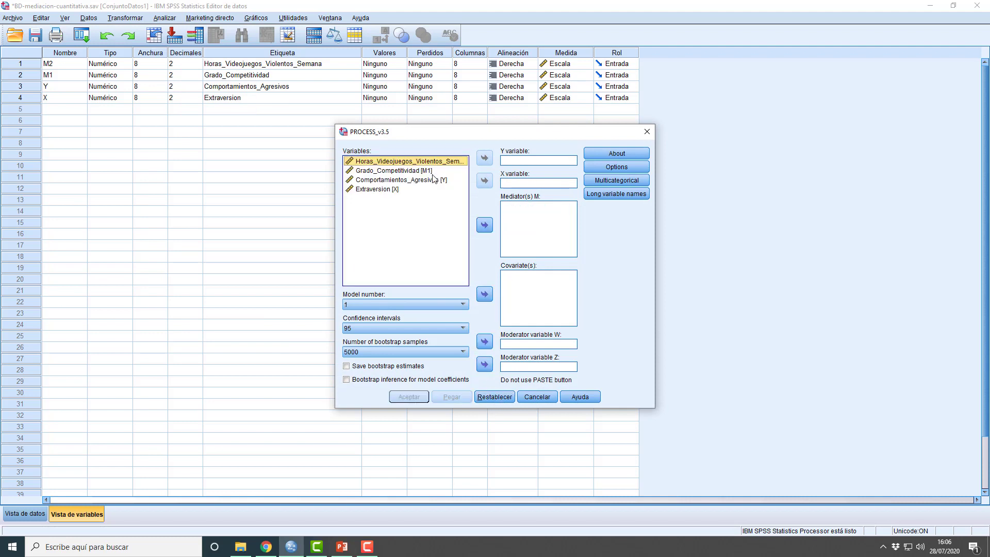
Assign Extraversion [X] as the X variable and Comportamientos_Agresivos [Y] as the Y variable.
{"action": "left_click", "coordinate": [376, 191]}
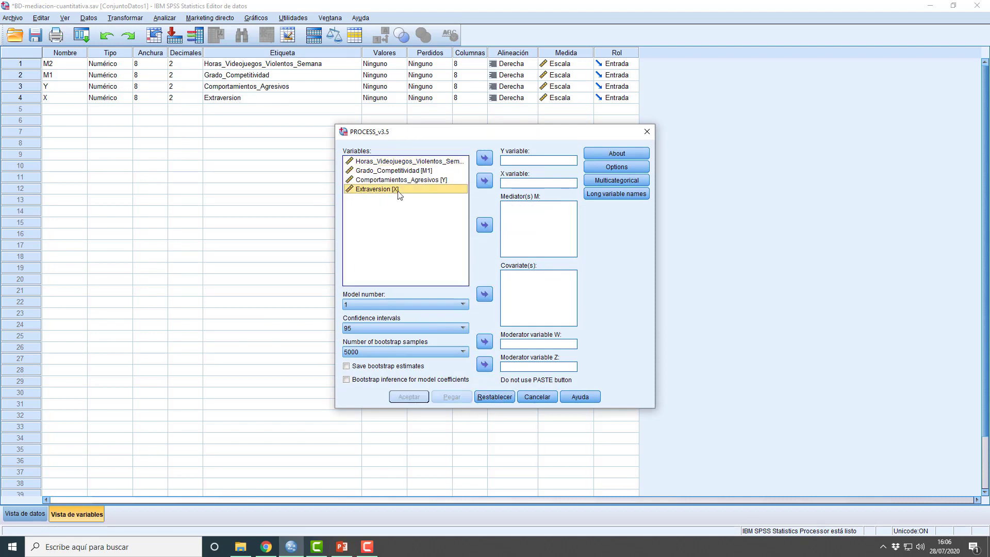
{"action": "left_click", "coordinate": [484, 180]}
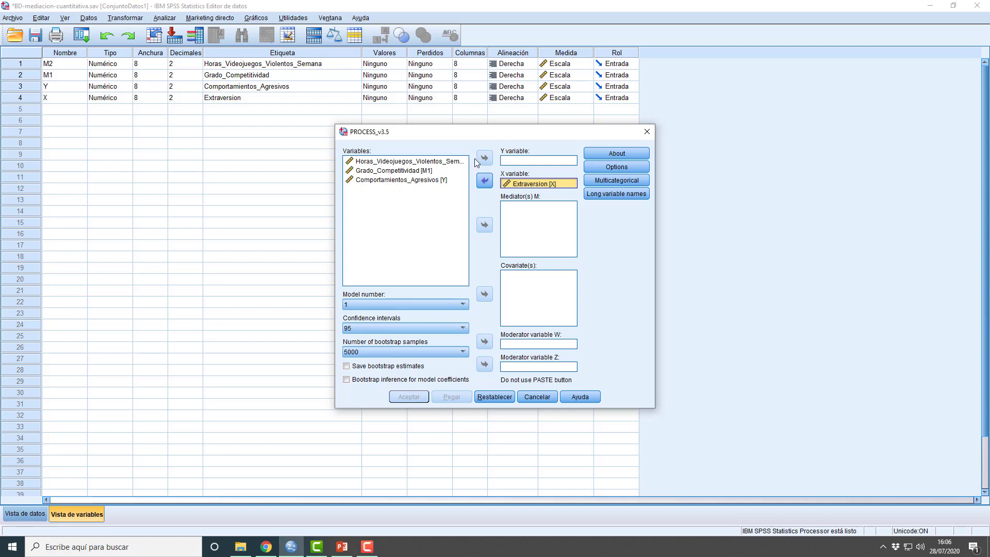
{"action": "left_click", "coordinate": [432, 178]}
{"action": "left_click", "coordinate": [484, 157]}
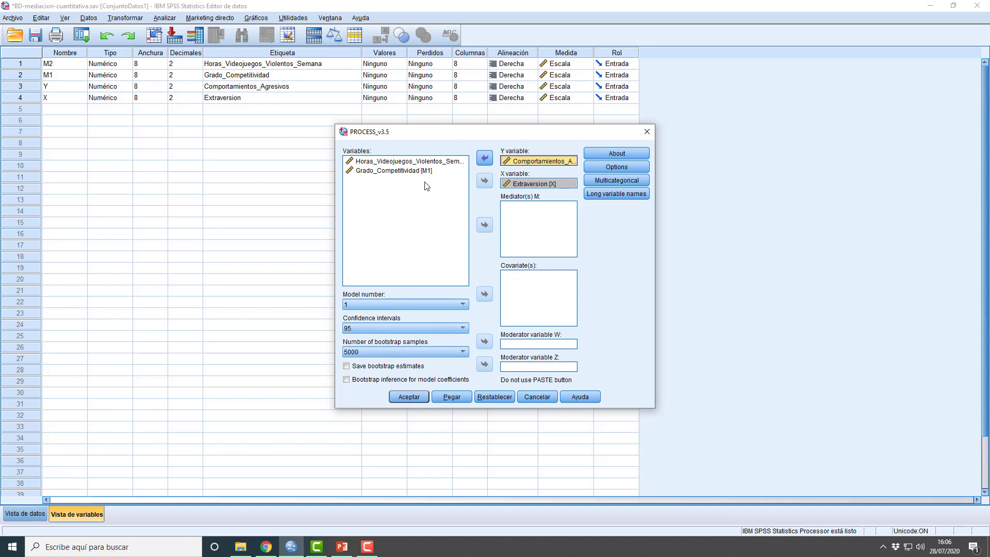
Add Grado_Competitividad [M1] and Horas_Videojuegos_Violentos_Semana as mediators, in that order.
{"action": "left_click", "coordinate": [412, 172]}
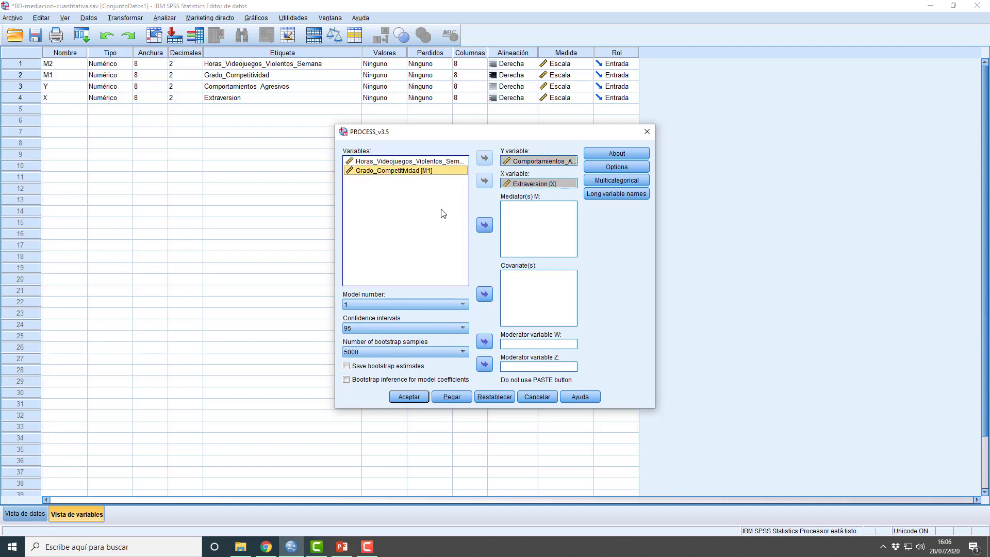
{"action": "left_click", "coordinate": [485, 227]}
{"action": "left_click", "coordinate": [404, 162]}
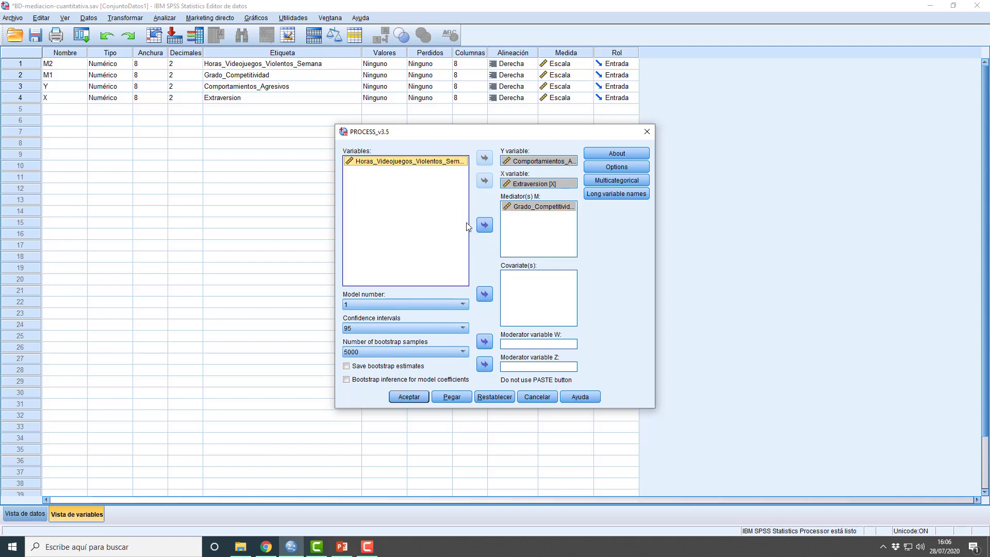
{"action": "left_click", "coordinate": [488, 225]}
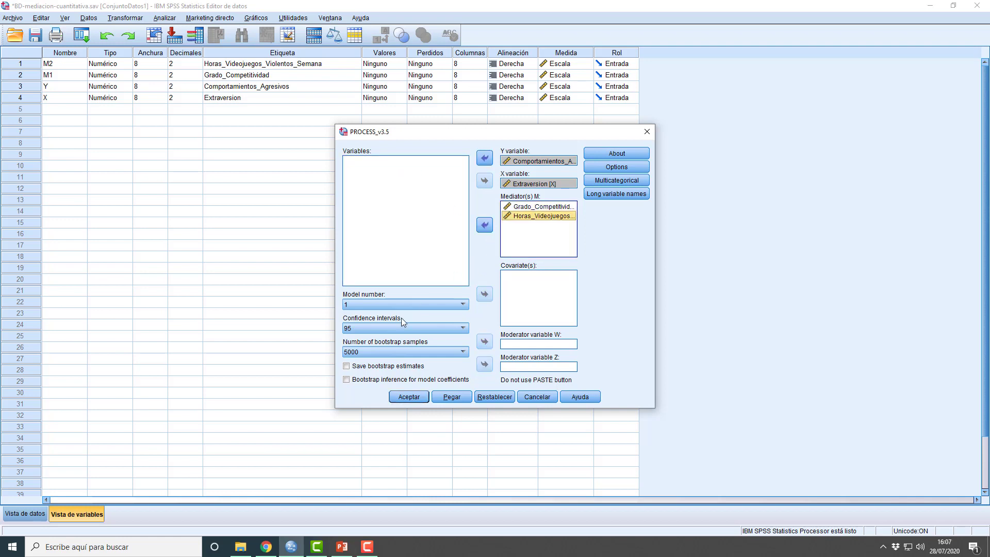
Set the number of bootstrap samples to 10000 and enable the total effect model and standardized coefficients options.
{"action": "left_click", "coordinate": [379, 353]}
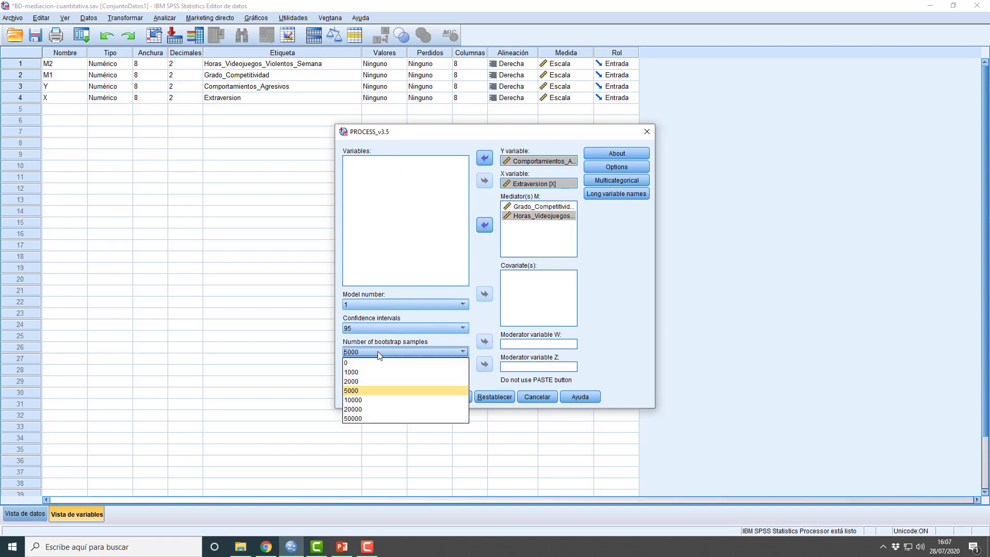
{"action": "left_click", "coordinate": [365, 400]}
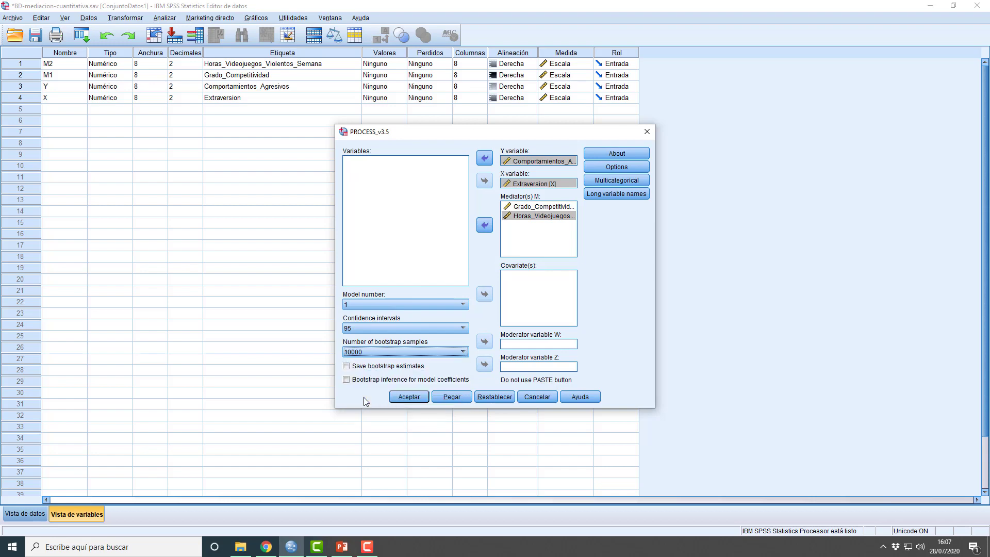
{"action": "left_click", "coordinate": [618, 170]}
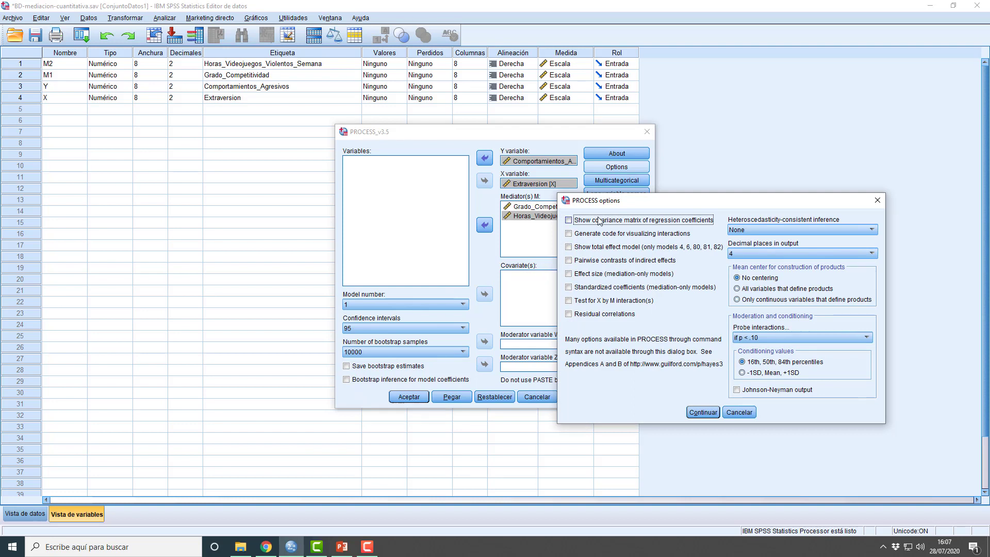
{"action": "left_click", "coordinate": [569, 247]}
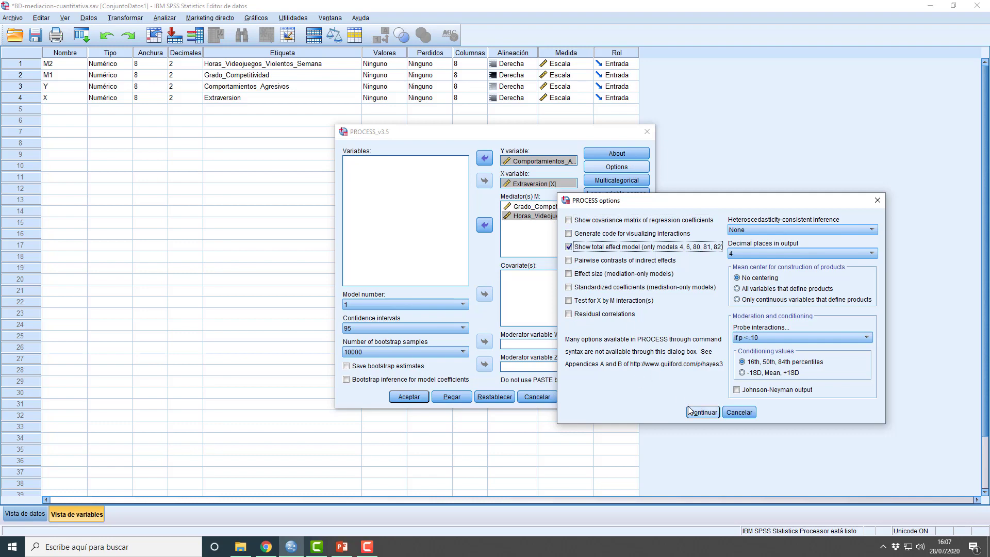
{"action": "left_click", "coordinate": [570, 287]}
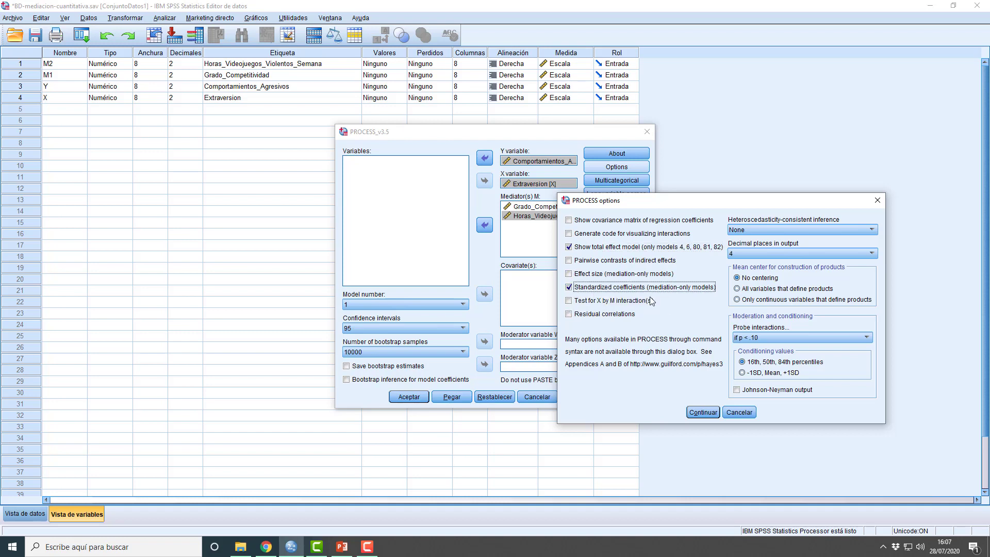
{"action": "left_click", "coordinate": [702, 412]}
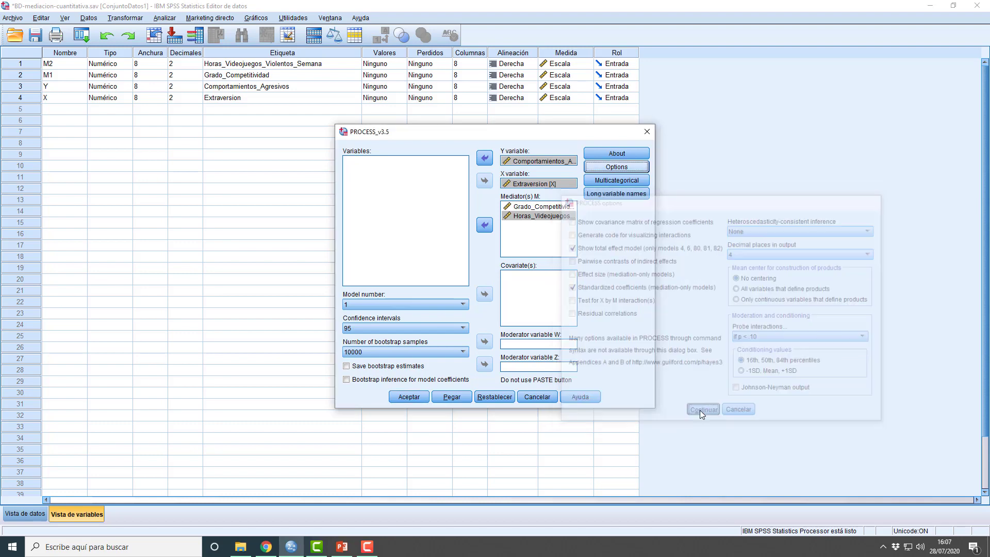
Run the PROCESS analysis, consult the Model 6 diagram of templates.pdf in Chrome, and return to the SPSS results.
{"action": "left_click", "coordinate": [414, 397]}
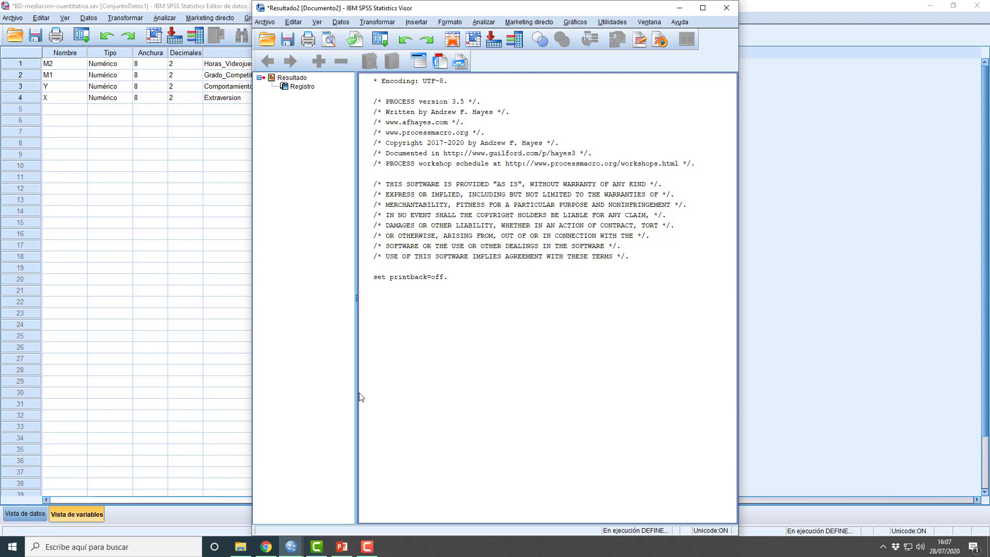
{"action": "left_click", "coordinate": [264, 547]}
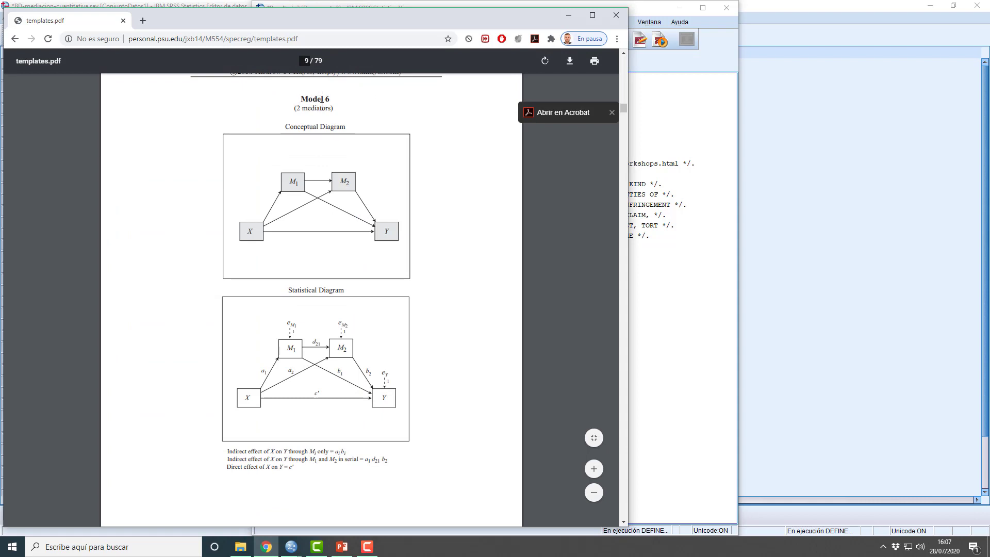
{"action": "left_click", "coordinate": [662, 303]}
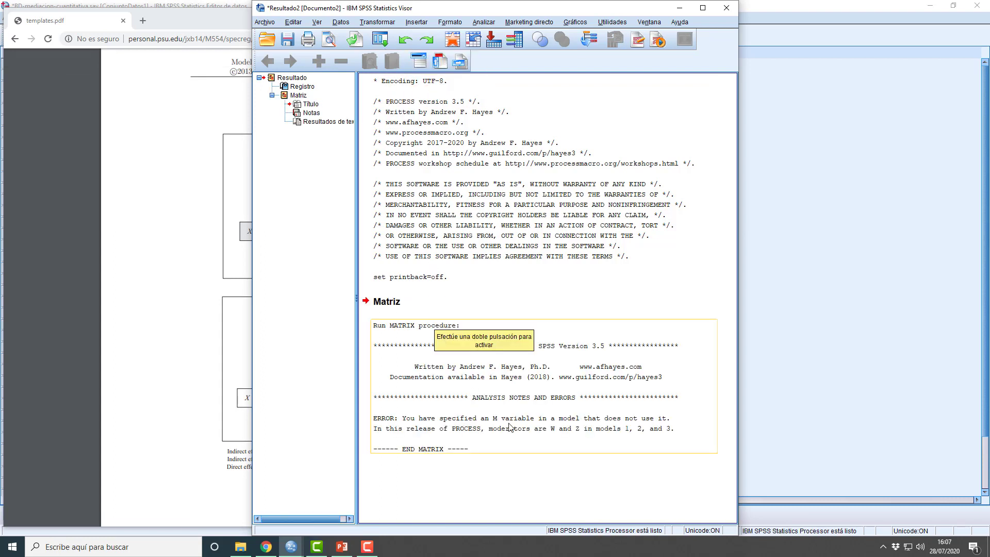
Reopen PROCESS v3.5 with the recent settings, set the model number to 6, and run the analysis again.
{"action": "left_click", "coordinate": [380, 40]}
{"action": "left_click", "coordinate": [386, 58]}
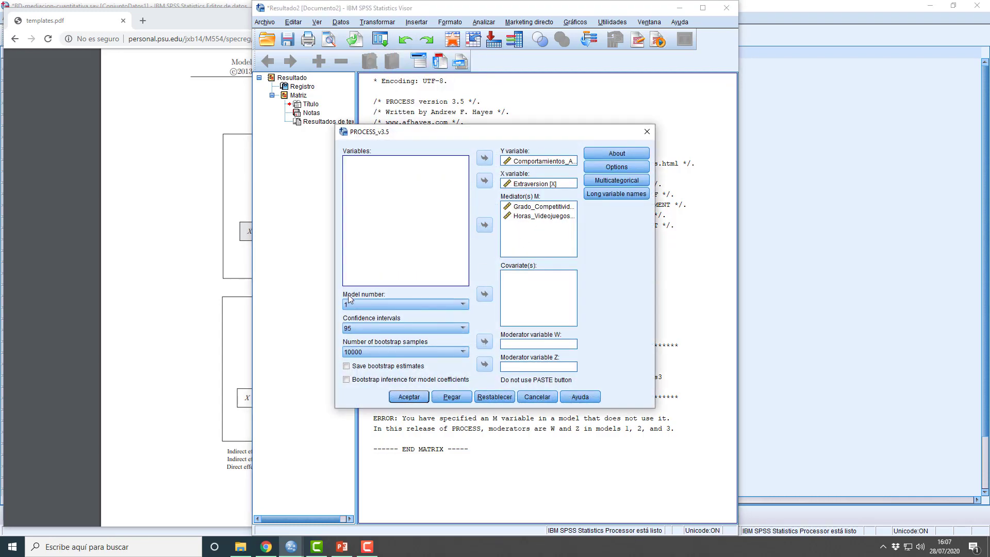
{"action": "left_click", "coordinate": [350, 305]}
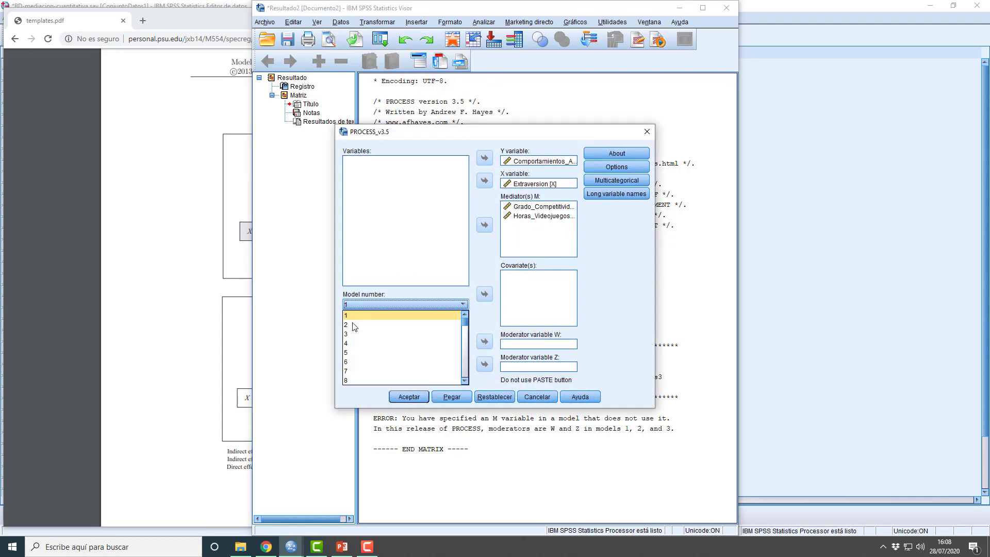
{"action": "left_click", "coordinate": [356, 363]}
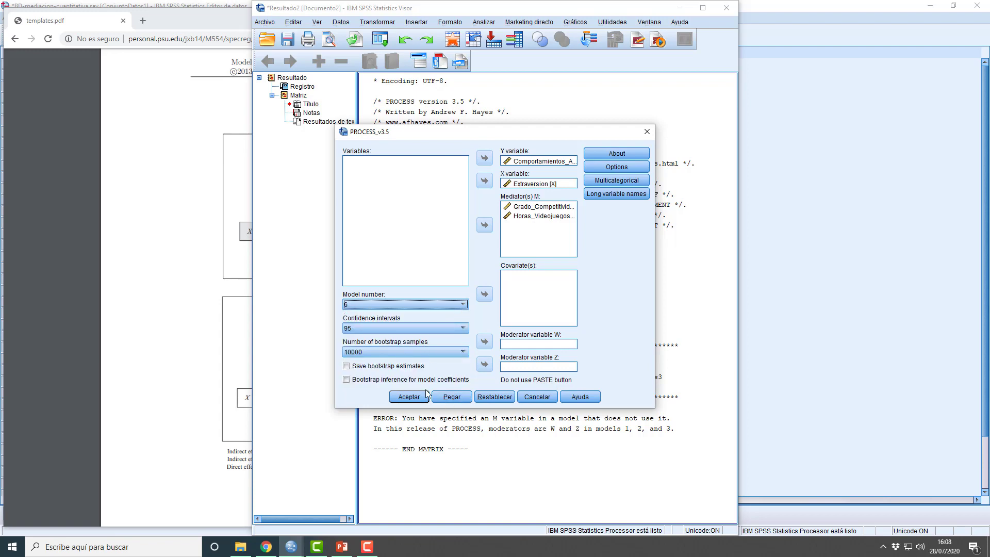
{"action": "left_click", "coordinate": [408, 396]}
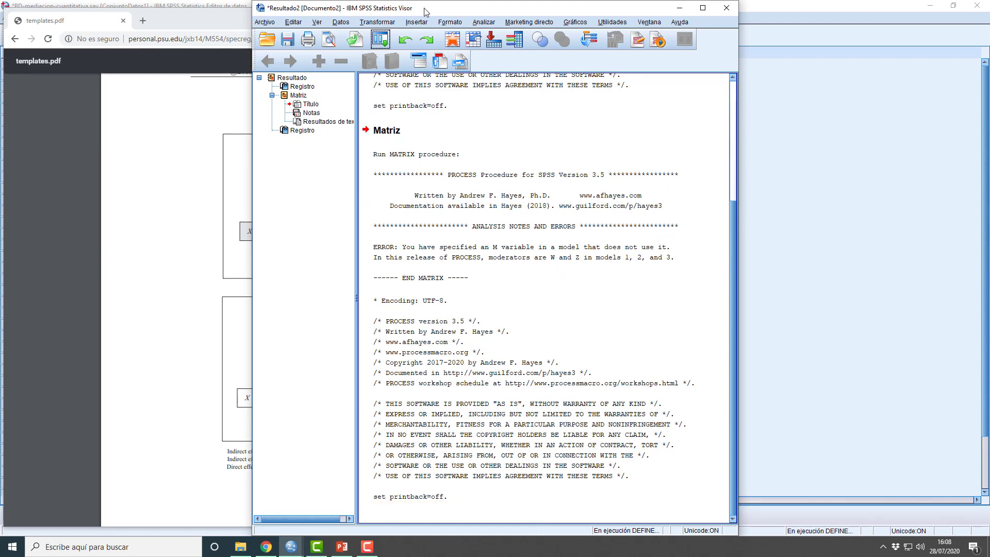
Move the results window aside and examine the PROCESS output's model specification, sample size and M1 outcome sections.
{"action": "left_click_drag", "start_coordinate": [423, 12], "coordinate": [243, 11]}
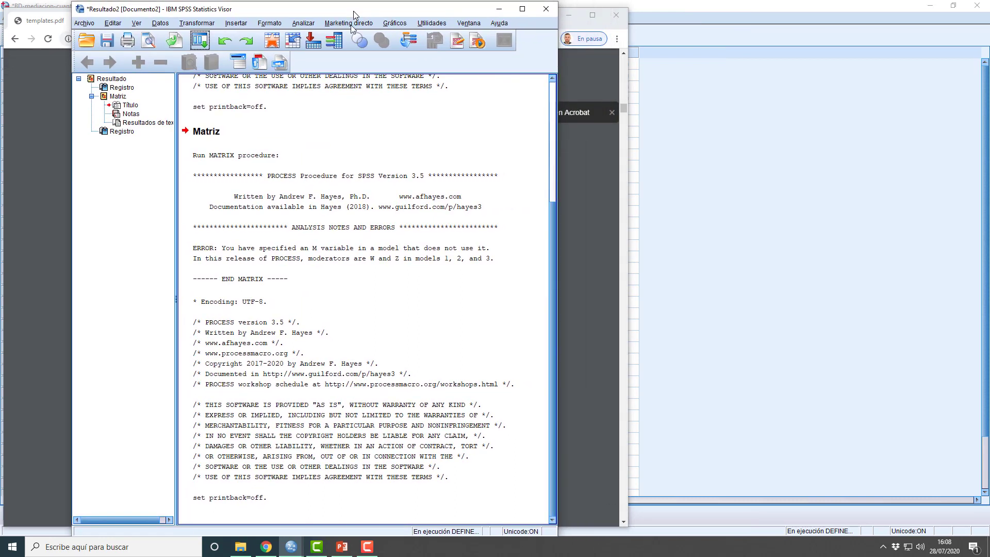
{"action": "left_click", "coordinate": [352, 384]}
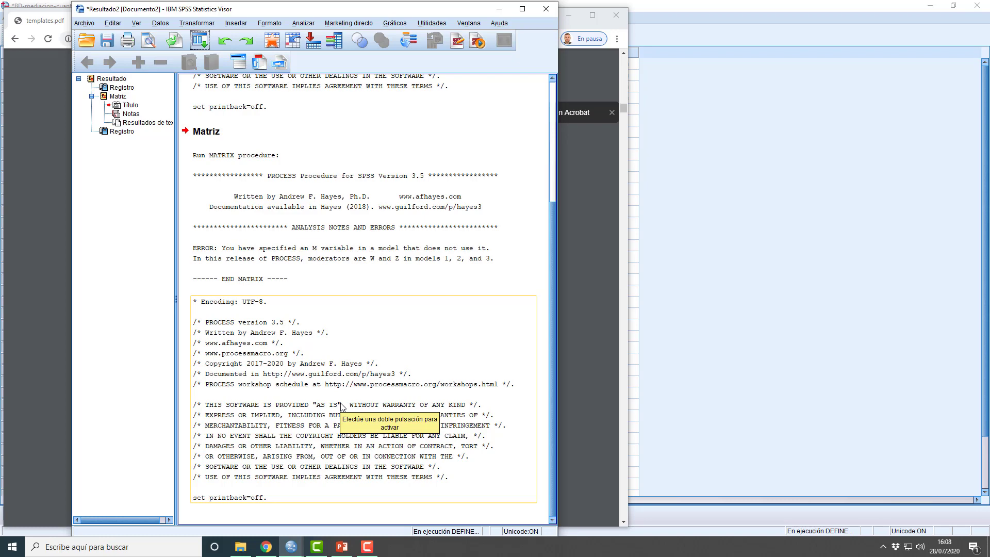
{"action": "left_click", "coordinate": [372, 253]}
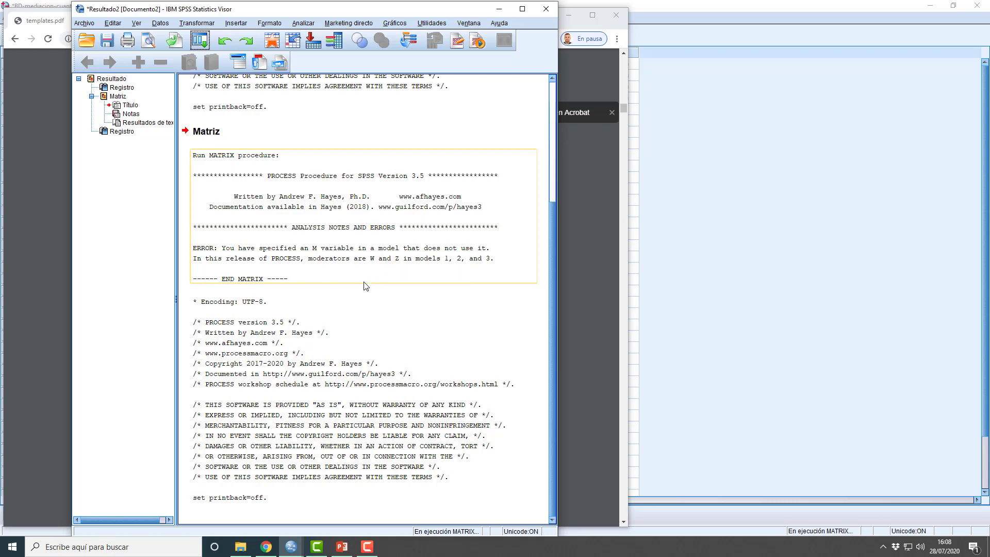
{"action": "left_click", "coordinate": [325, 438]}
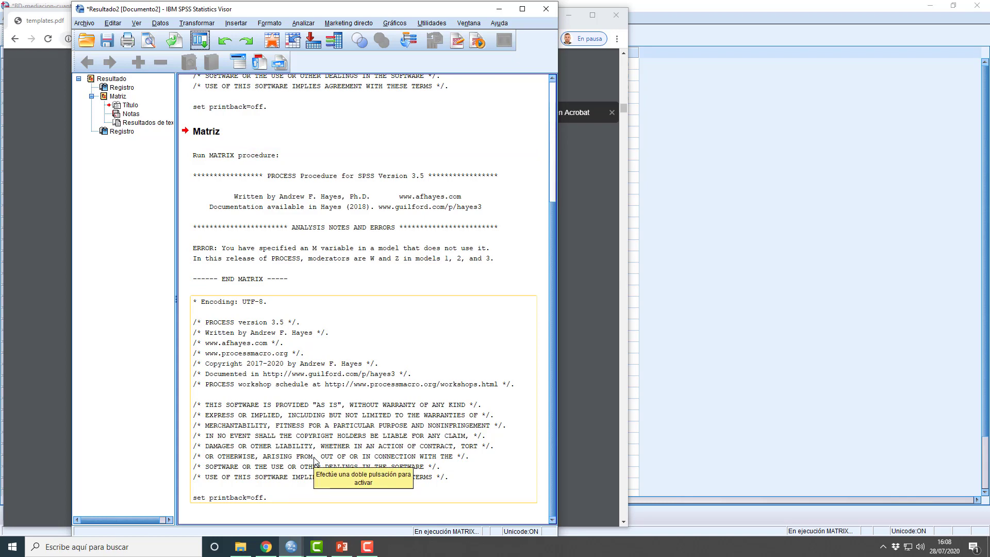
{"action": "scroll", "coordinate": [363, 378], "scroll_direction": "up", "scroll_amount": 3}
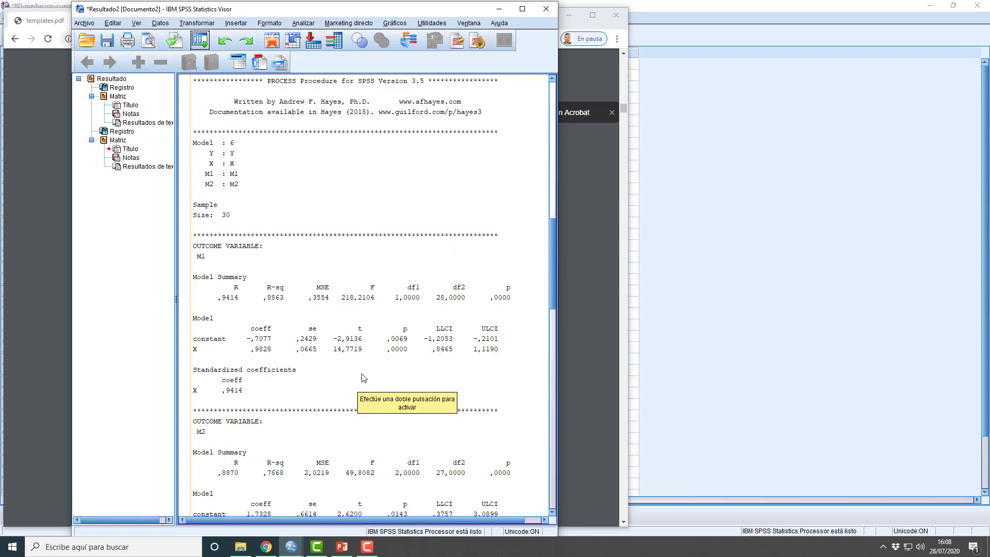
{"action": "left_click_drag", "start_coordinate": [467, 9], "coordinate": [421, 9]}
{"action": "scroll", "coordinate": [296, 321], "scroll_direction": "up", "scroll_amount": 2}
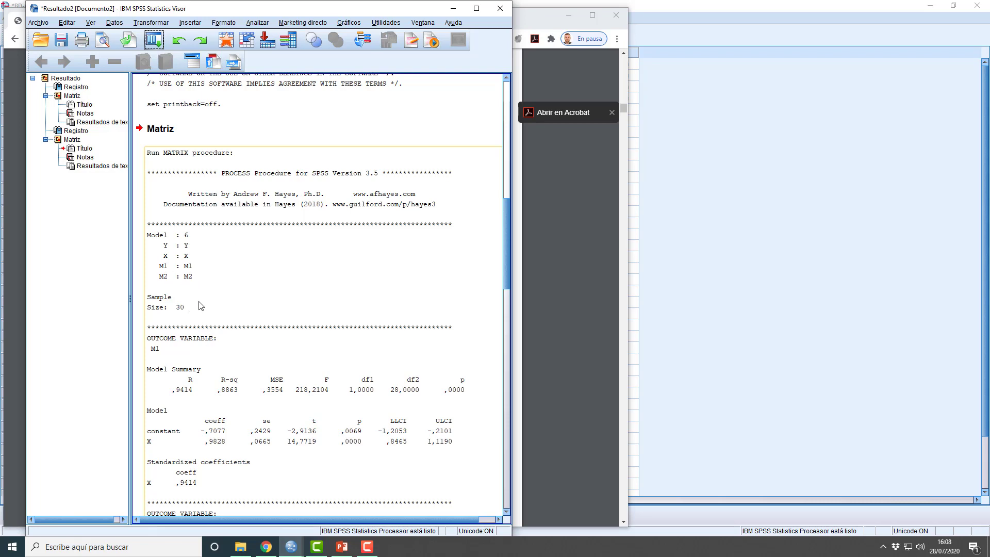
{"action": "scroll", "coordinate": [223, 338], "scroll_direction": "down", "scroll_amount": 3}
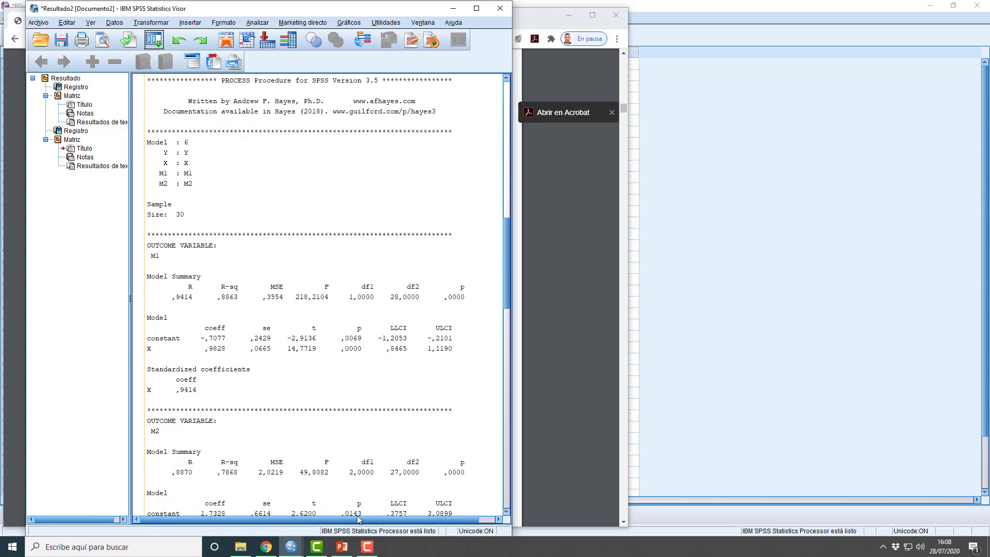
Switch to the mediation diagram in PowerPoint and reduce its maximized window so it sits beside the SPSS results.
{"action": "left_click", "coordinate": [341, 546]}
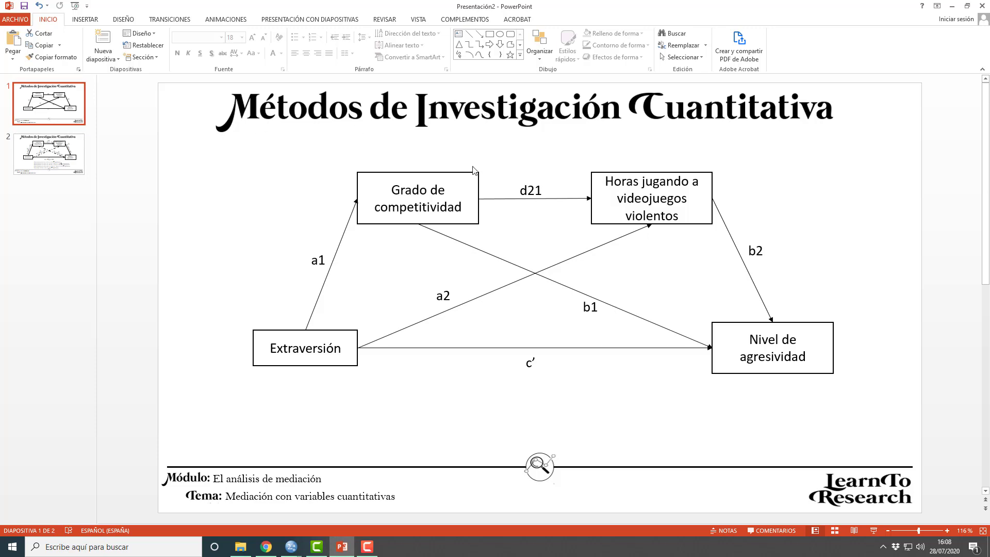
{"action": "double_click", "coordinate": [613, 12]}
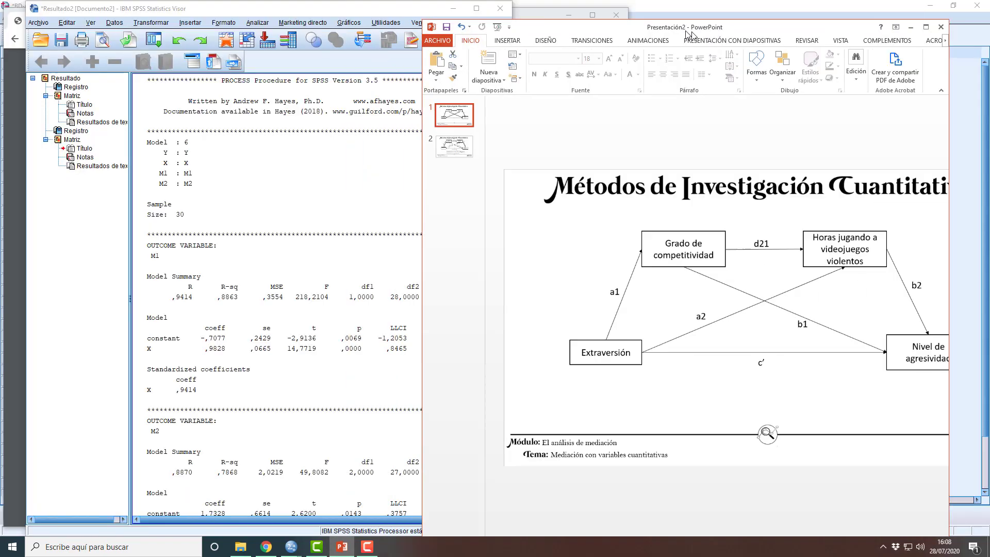